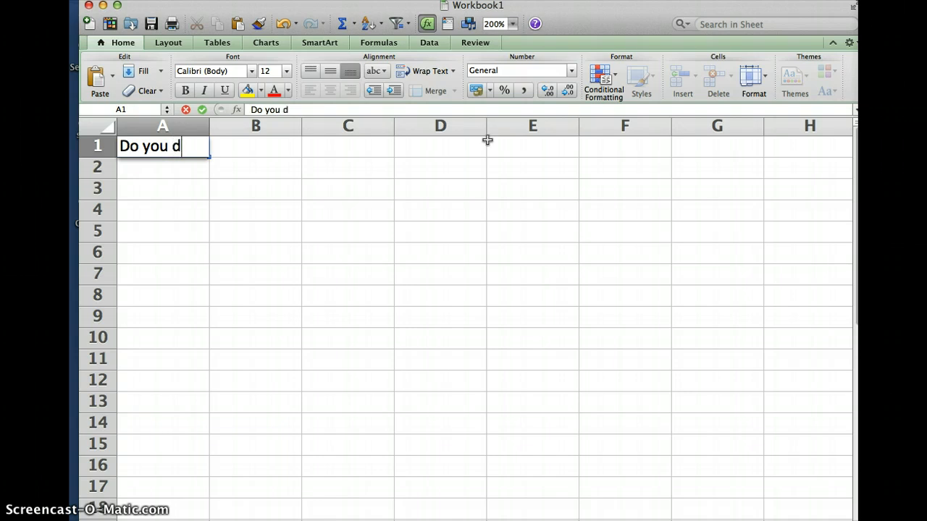
Enter the heading lines in A1:A3: "Do you drink soda?", the teacher's name, and "Team 1".
type("ink soda?")
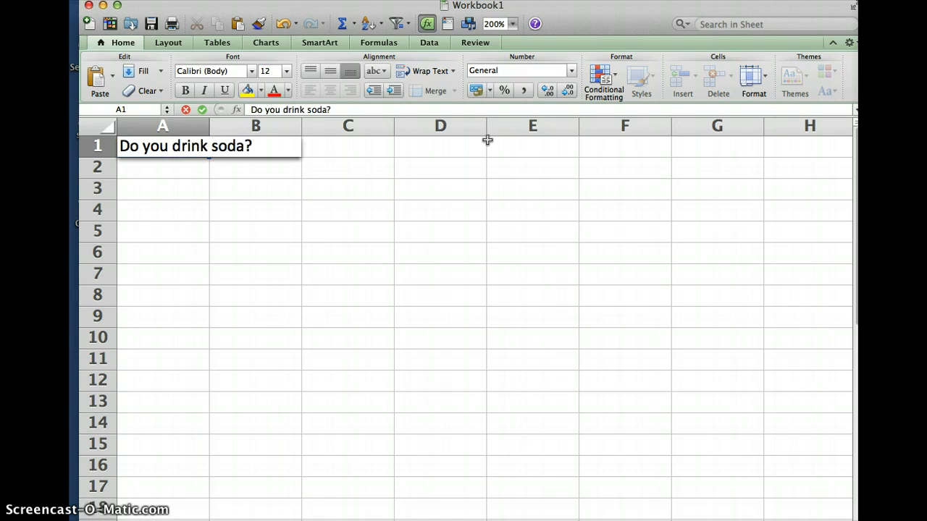
key("Return")
type("Mrs. Cusick")
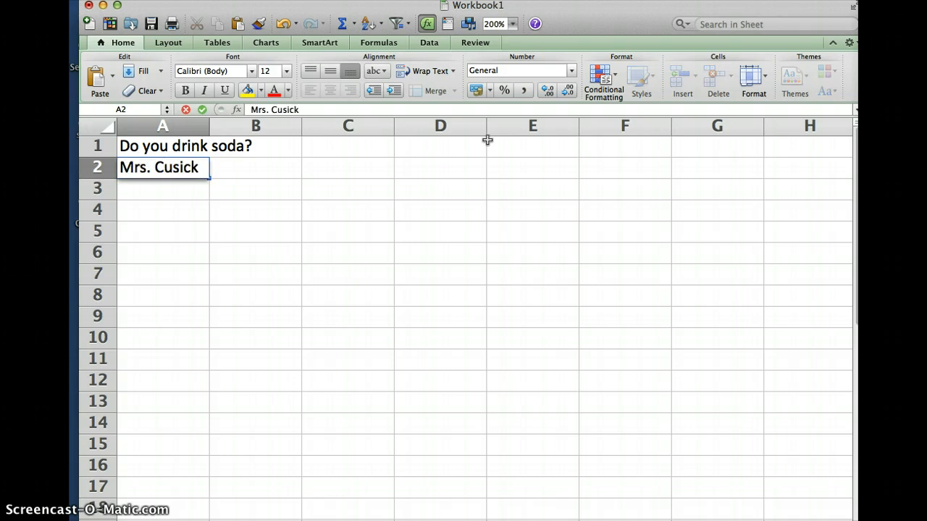
key("Return")
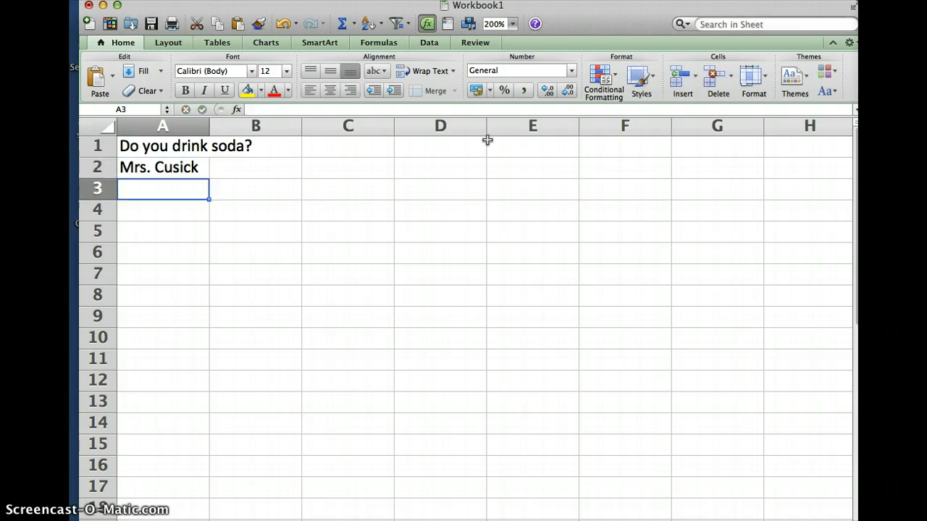
type("Team 1")
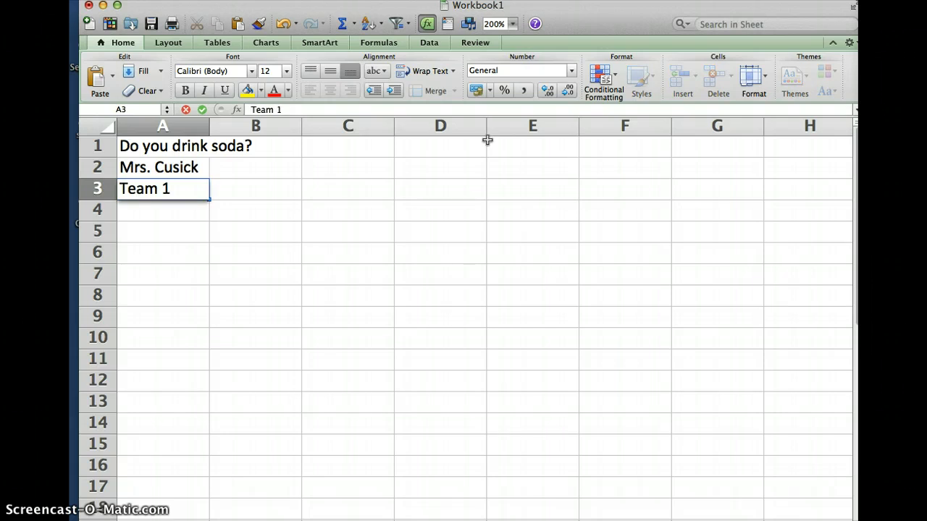
key("Return")
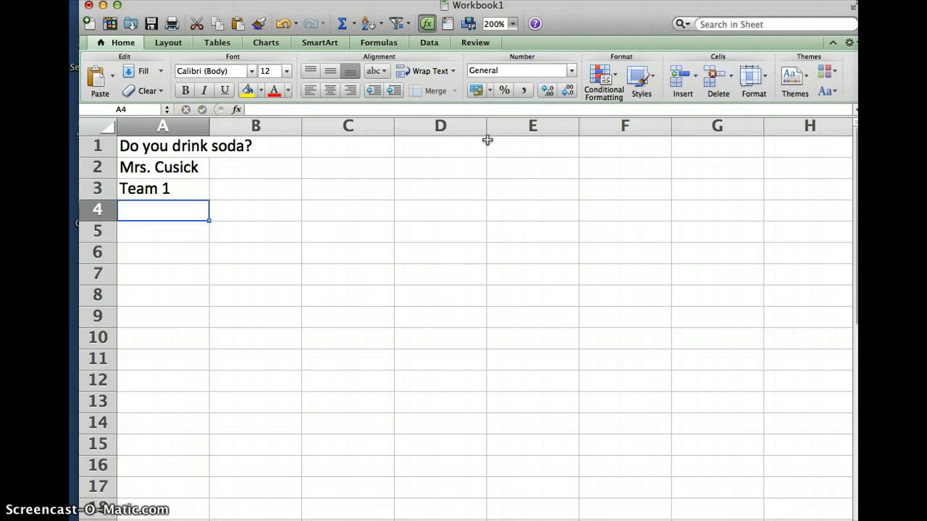
Enter the column headings Yes, No and Total in B4:D4.
key("Right")
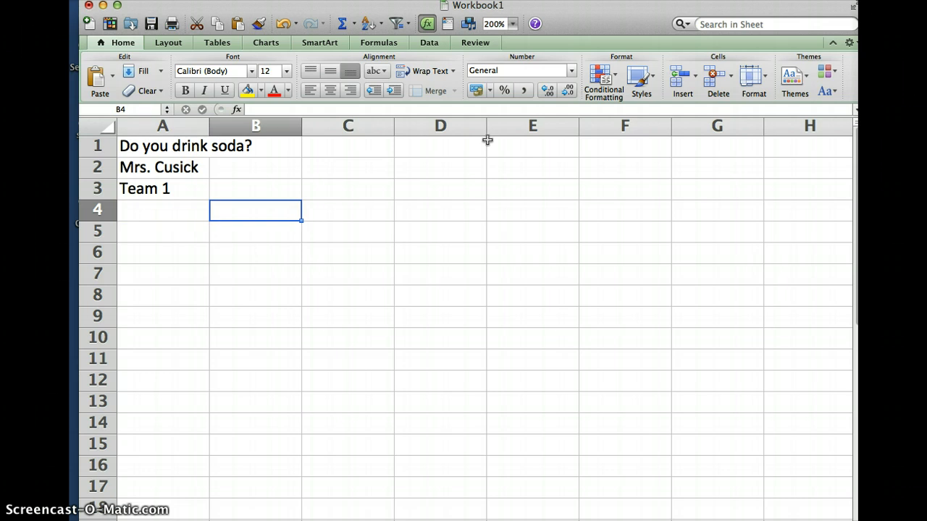
type("Yes")
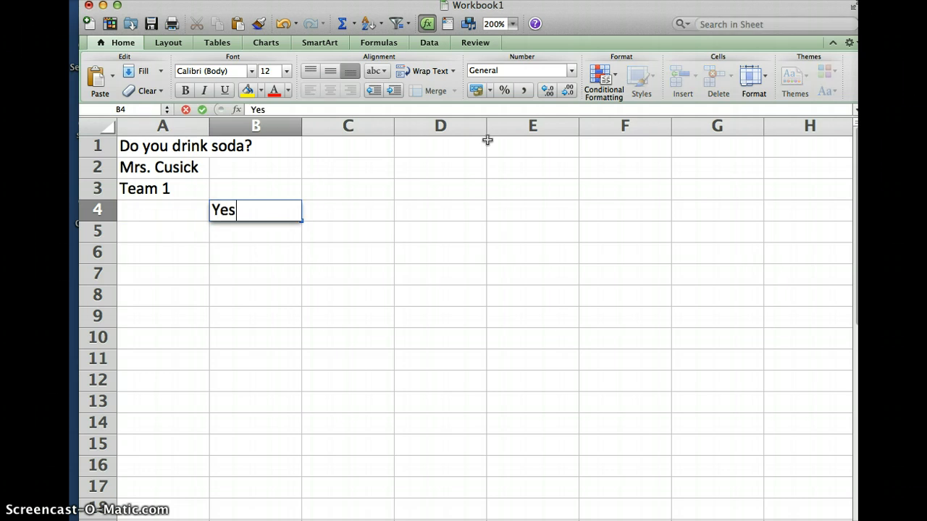
key("Right")
type("No")
key("Right")
type("Tot")
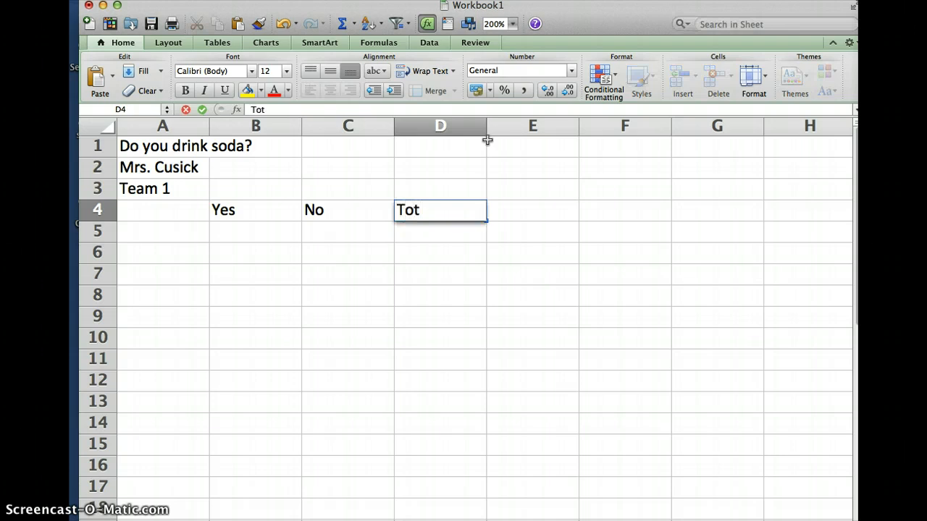
Fill row 5 with the label "# of Students", 13 for Yes, 2 for No, and a sum of B5:C5 under Total.
left_click(201, 241)
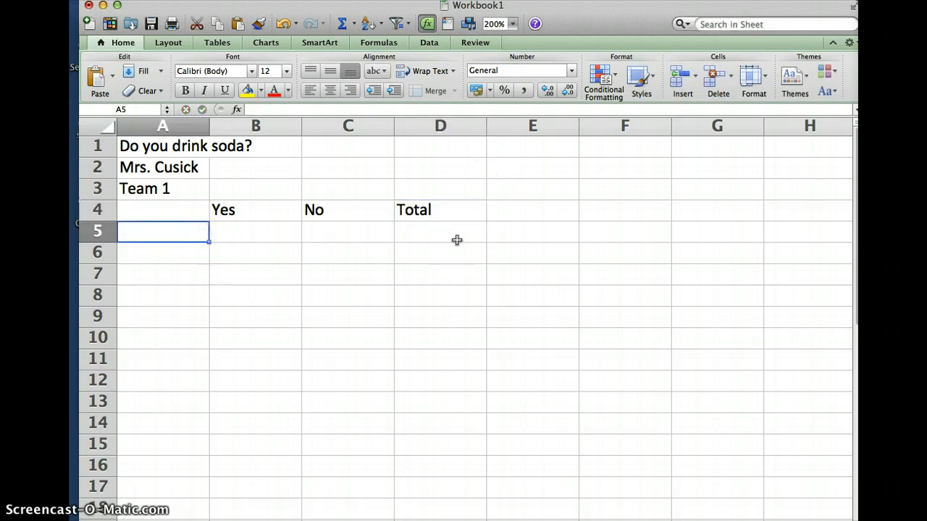
type("# of St")
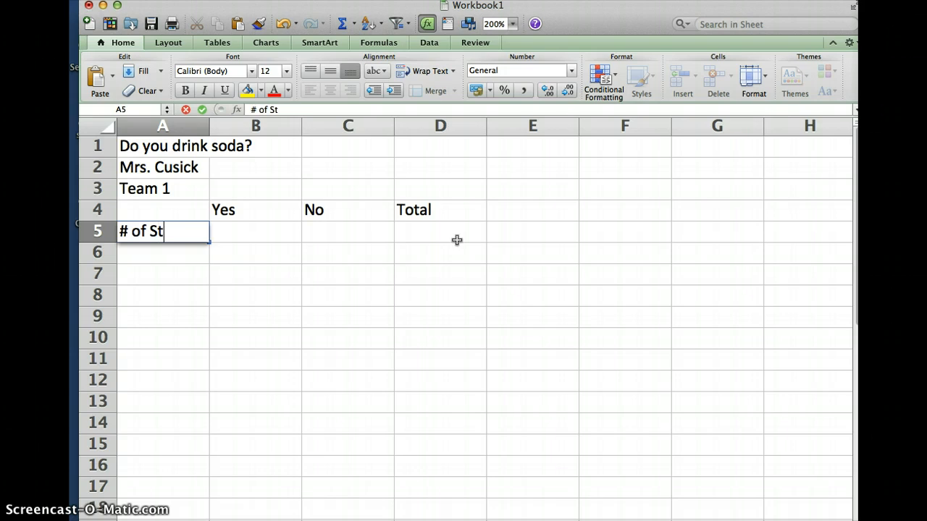
type("udents")
key("Right")
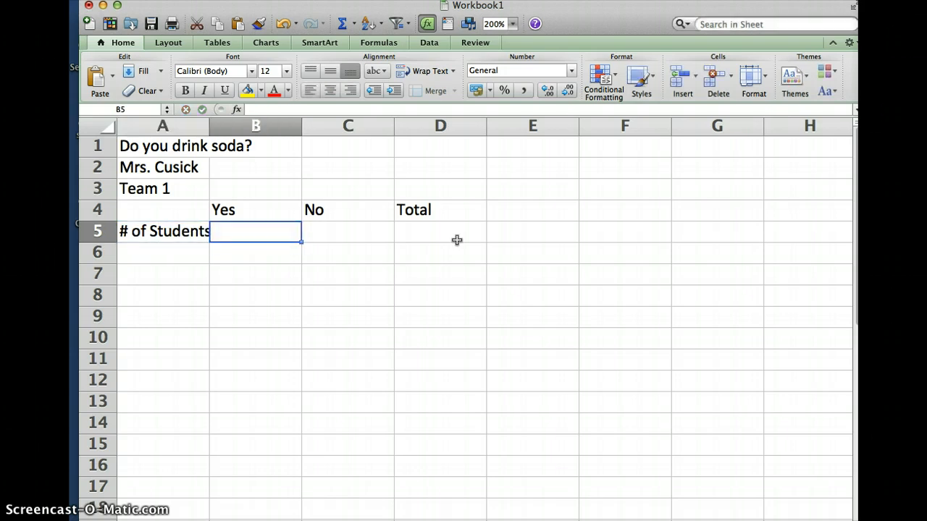
type("13")
key("Right")
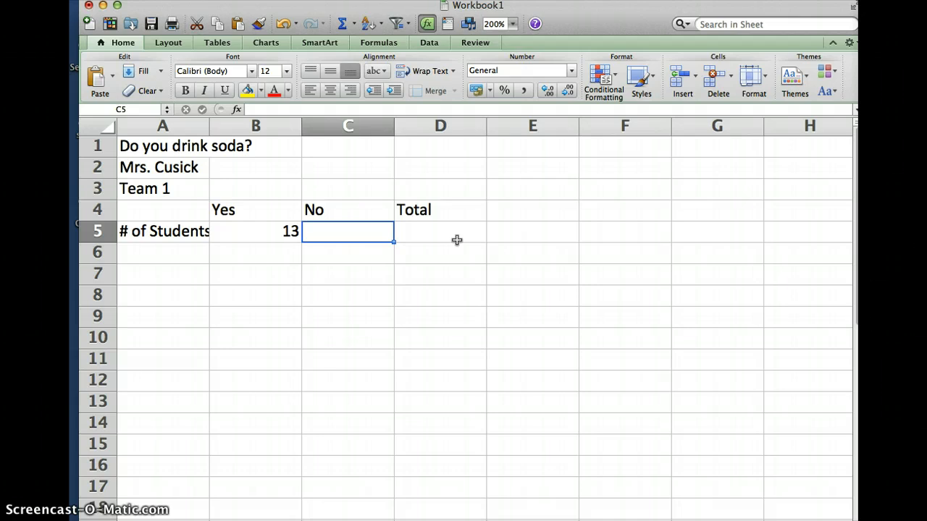
type("2")
key("Right")
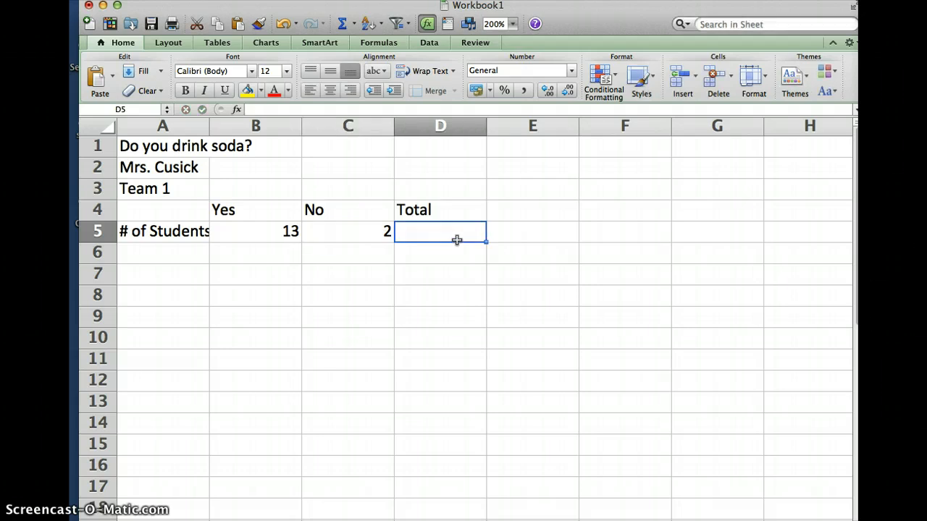
left_click(341, 25)
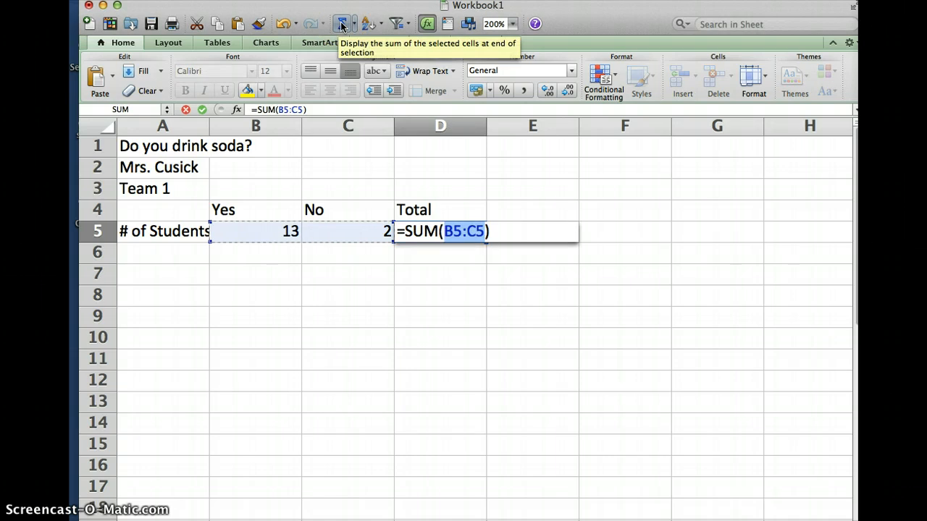
key("Return")
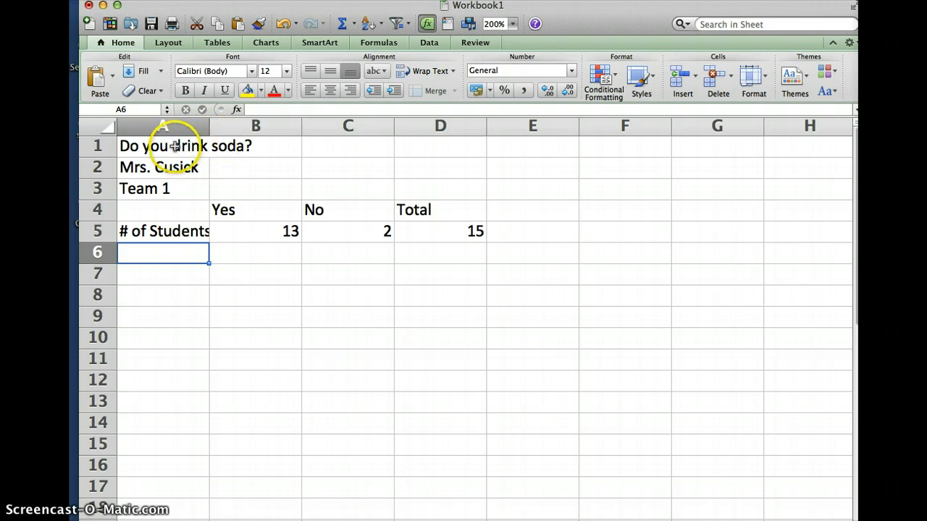
Merge and center each of the three heading lines in rows 1 to 3 across columns A to D.
left_click_drag(174, 146, 434, 146)
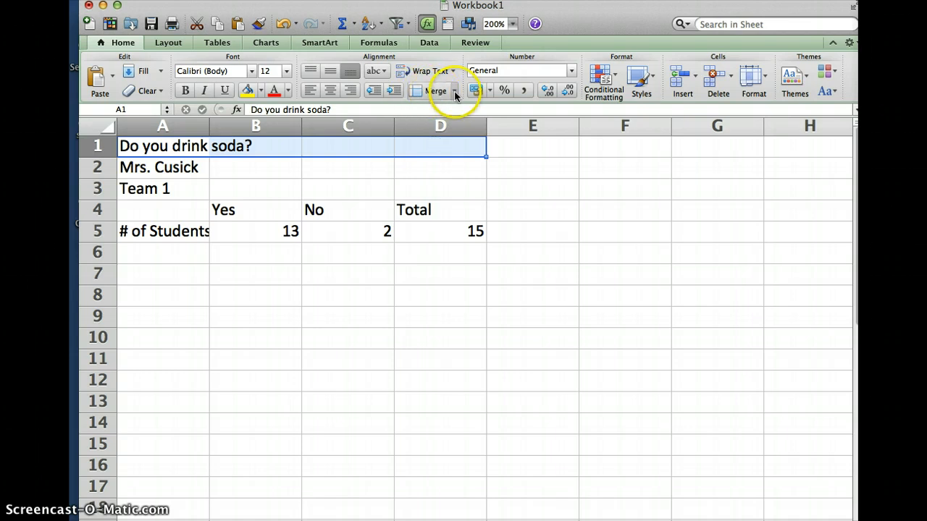
left_click(454, 91)
left_click(460, 114)
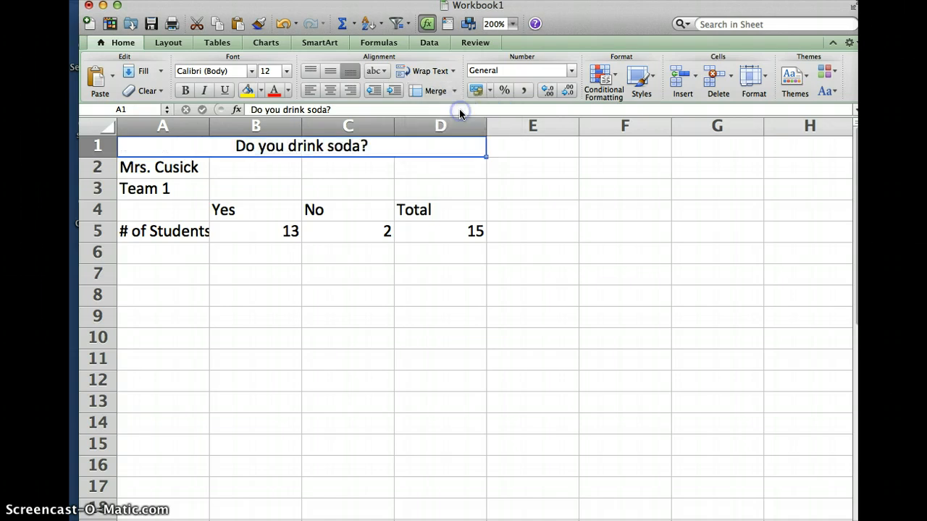
left_click_drag(163, 169, 422, 165)
left_click(435, 91)
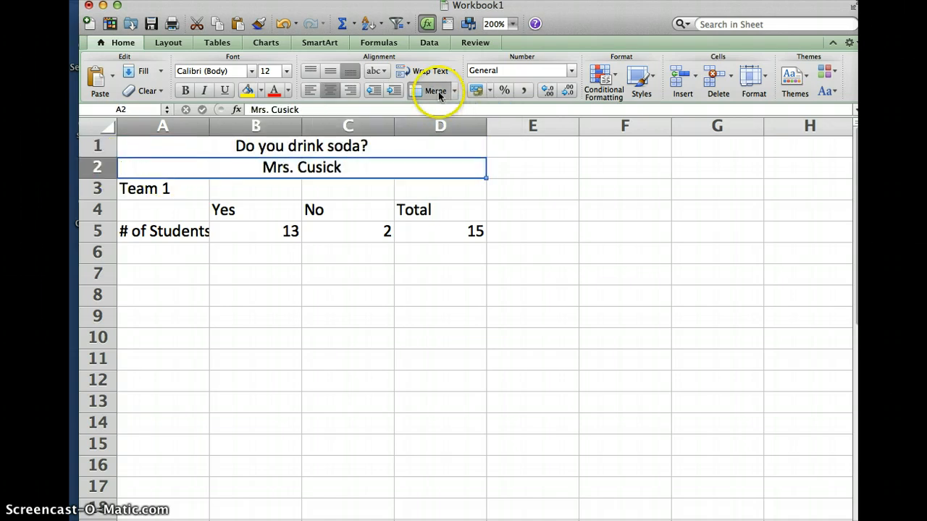
left_click_drag(172, 190, 427, 190)
left_click(435, 90)
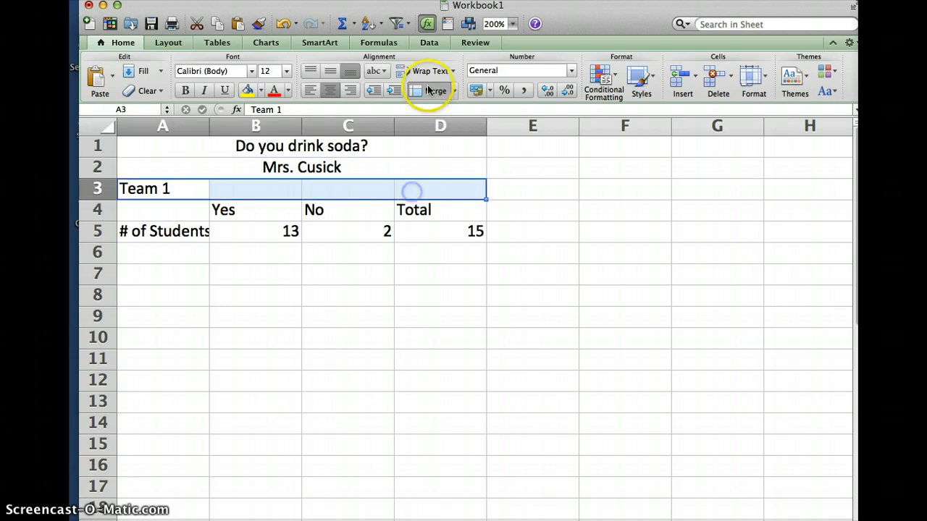
Fill the merged heading block A1:D3 with light green and add outside borders around it.
left_click_drag(379, 149, 378, 188)
left_click(261, 90)
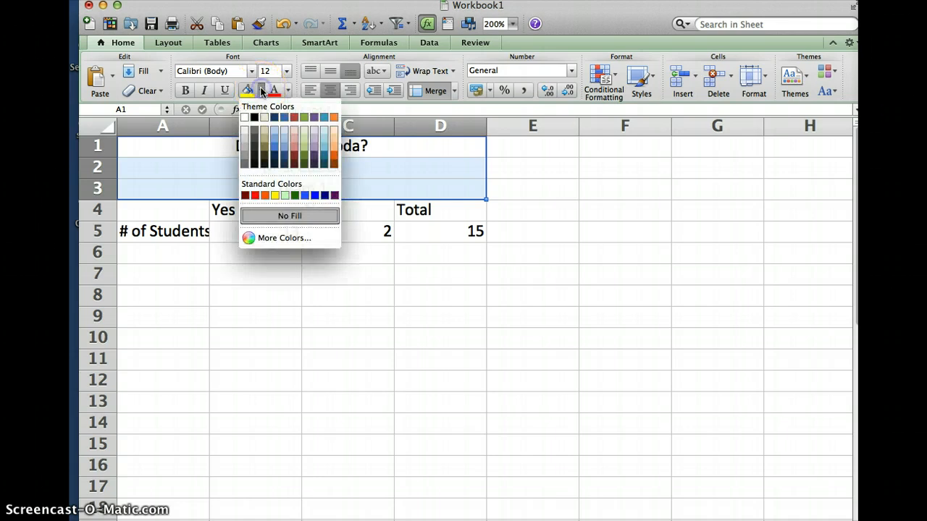
left_click(304, 153)
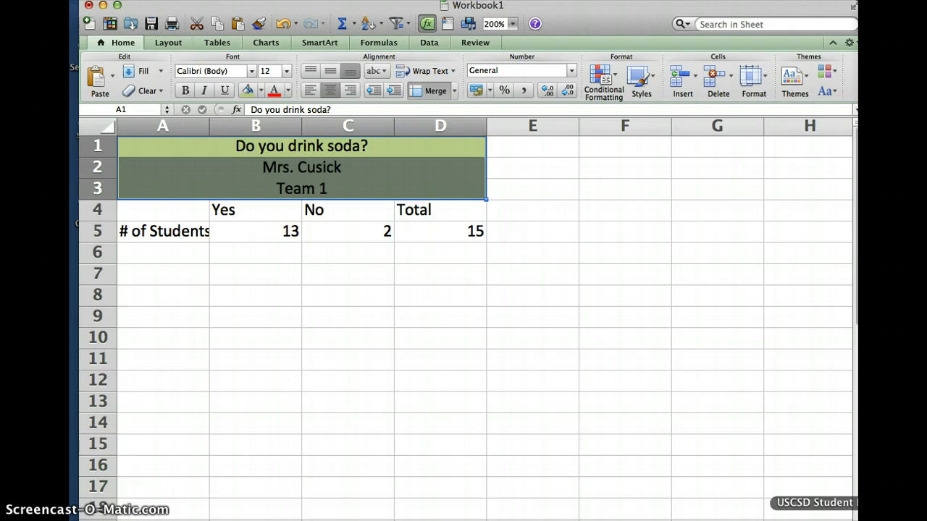
left_click_drag(861, 326, 910, 326)
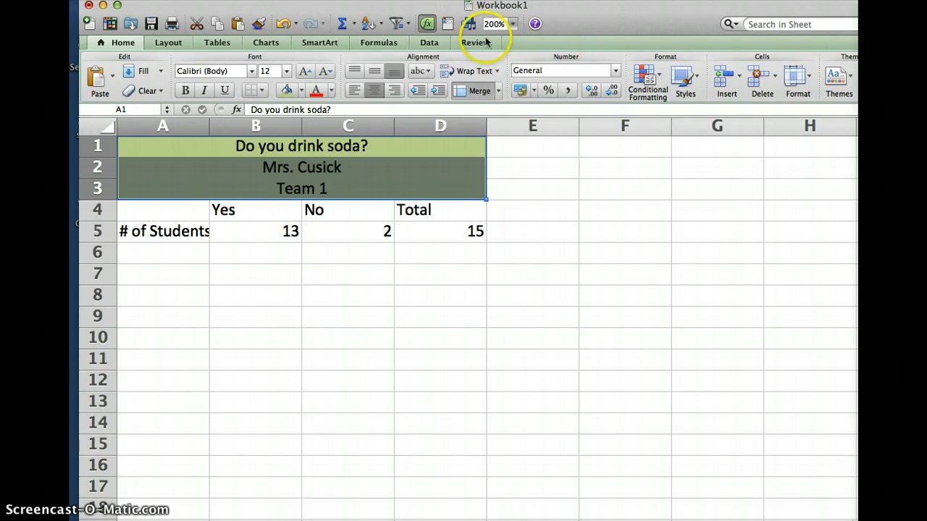
left_click(263, 91)
left_click(274, 111)
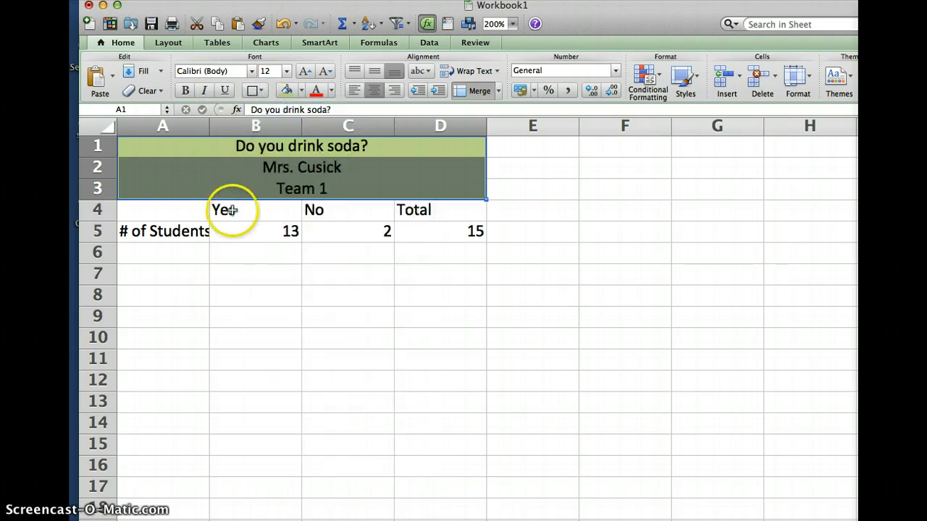
Center and bold the Yes, No and Total headings in B4:D4.
left_click(190, 210)
left_click_drag(227, 211, 422, 209)
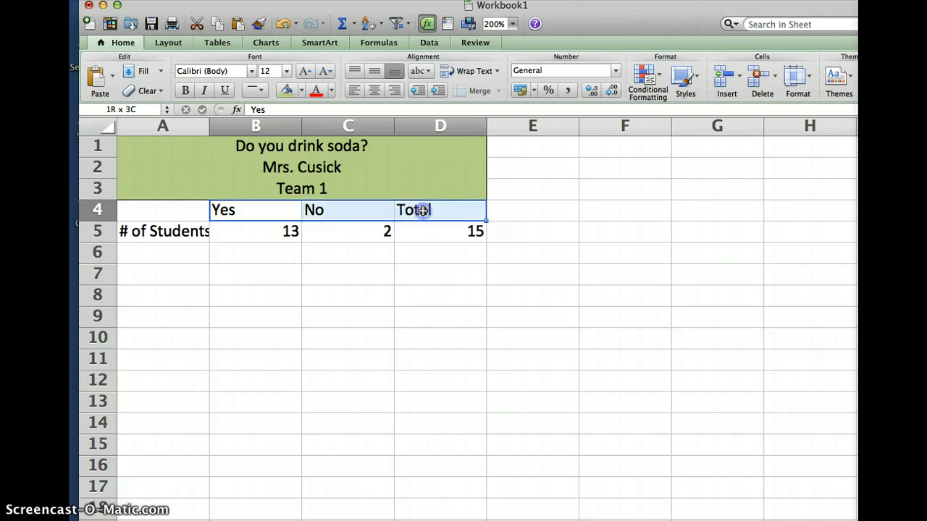
left_click(374, 90)
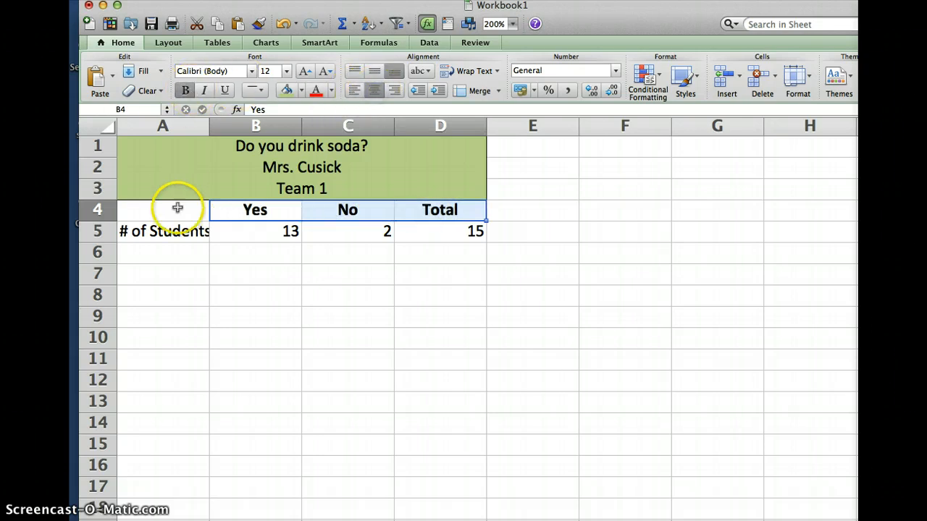
Bold the "# of Students" label in A5 and widen column A so the whole label fits.
left_click(179, 231)
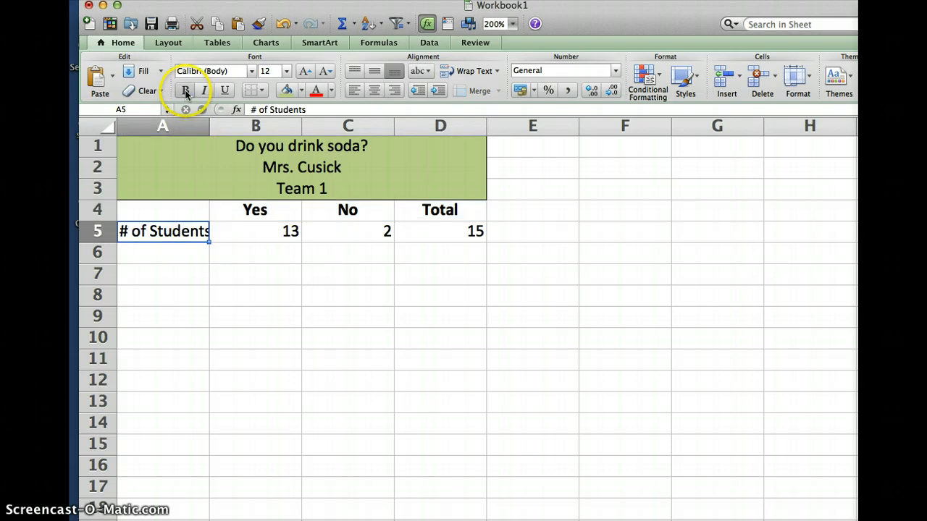
left_click(186, 92)
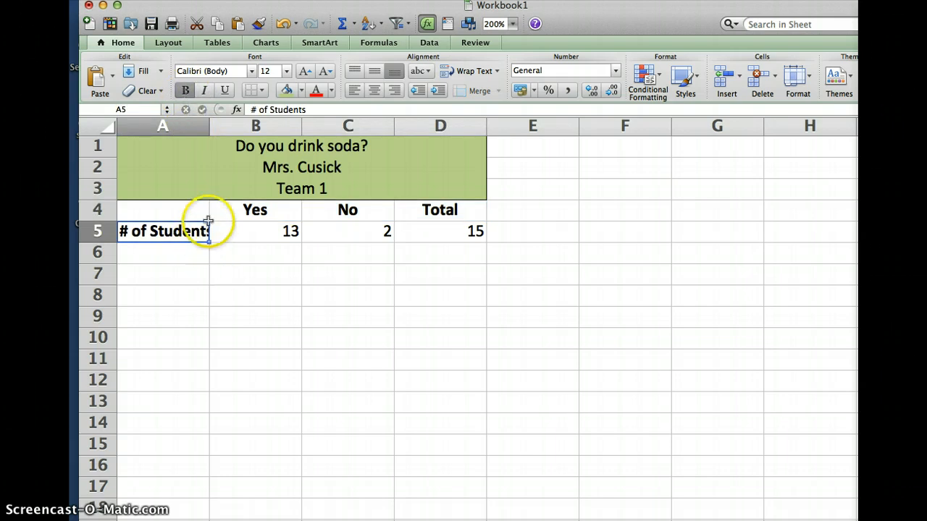
left_click_drag(211, 128, 220, 127)
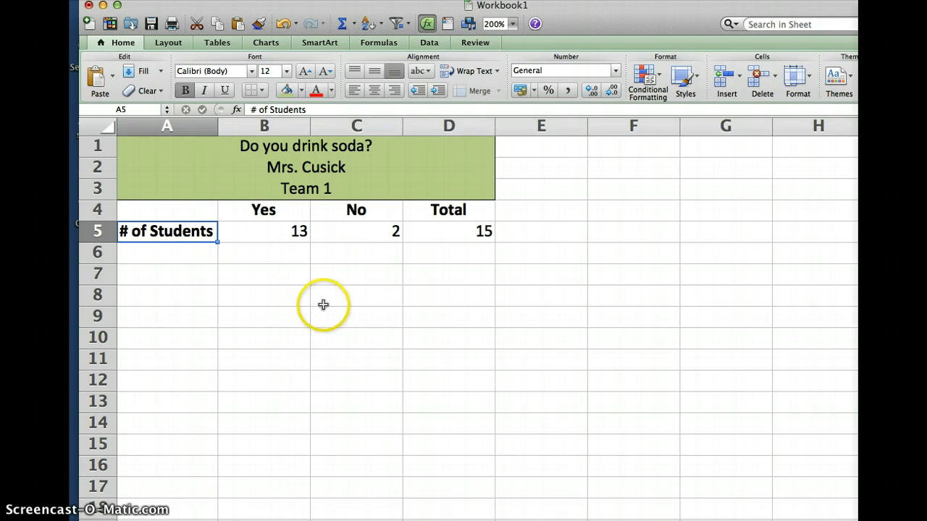
Apply all borders to the table cells A4:D5.
left_click_drag(186, 215, 434, 224)
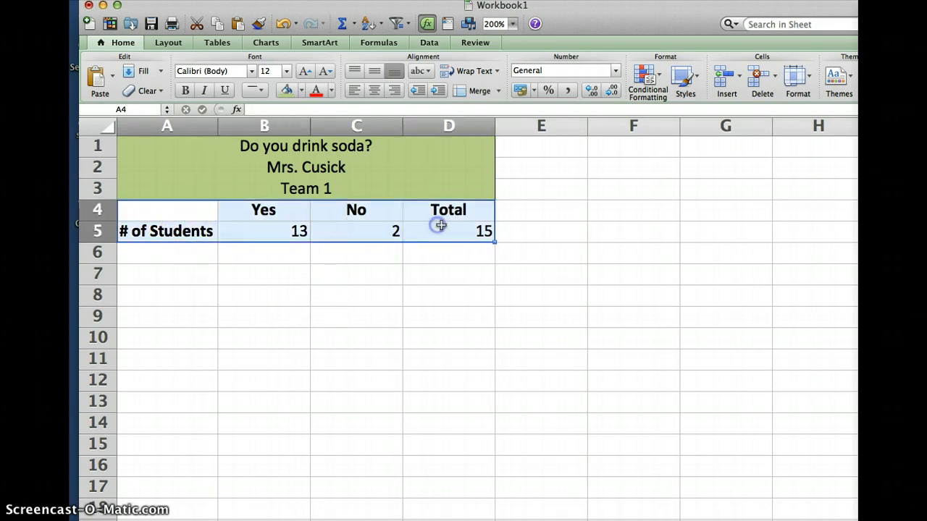
left_click(262, 90)
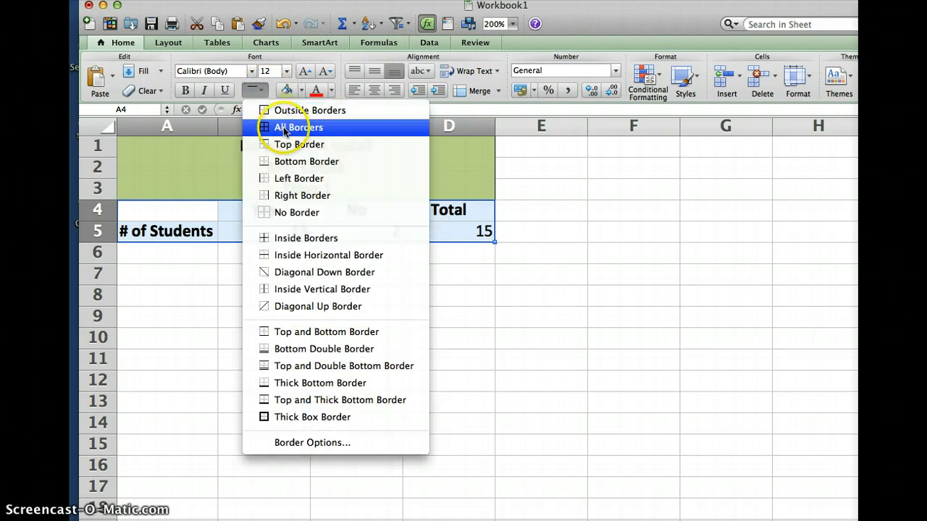
left_click(283, 126)
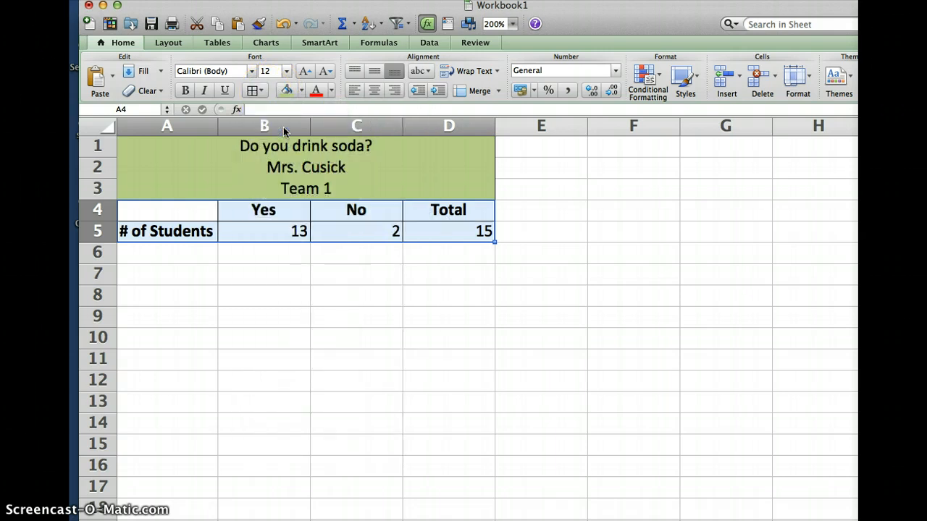
left_click(188, 273)
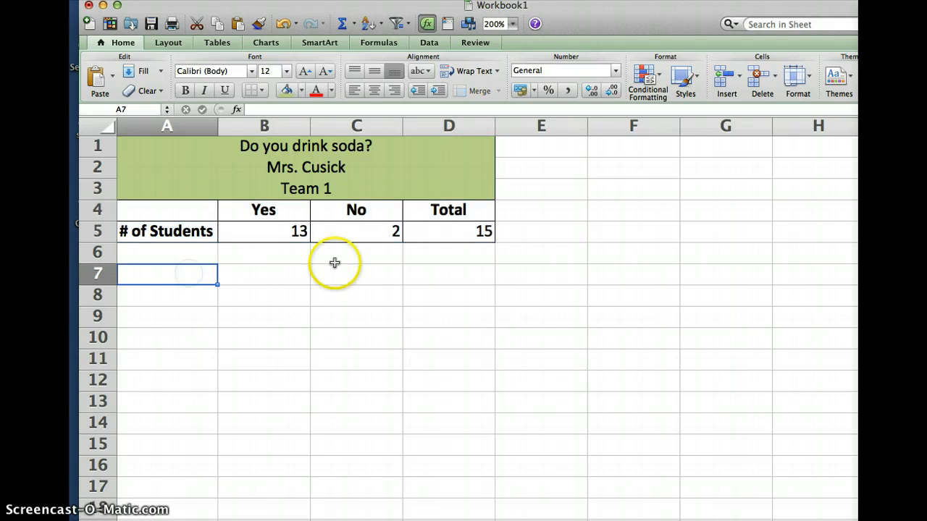
Insert a pie chart of A4:C5 and shrink it to about 3.1 by 2.27 inches, clear of the table.
left_click(190, 209)
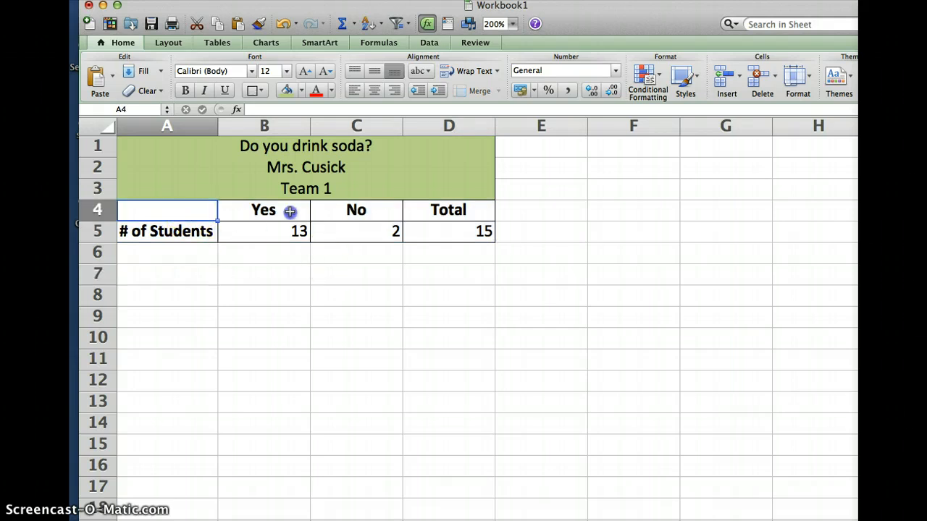
left_click_drag(289, 211, 356, 235)
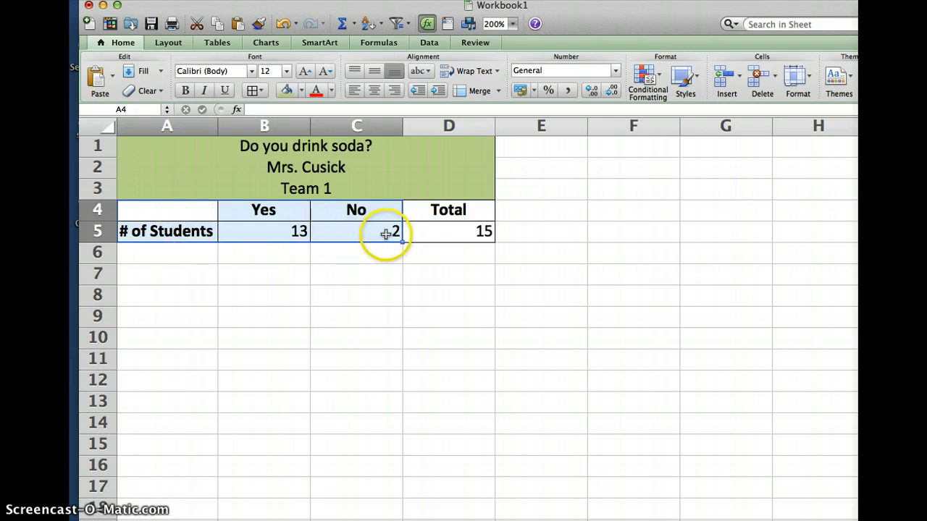
left_click(263, 43)
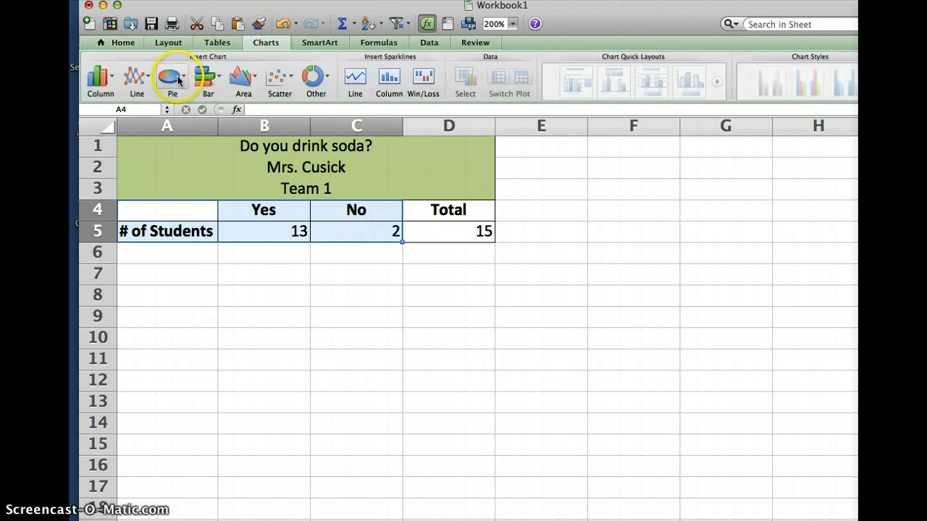
left_click(177, 75)
left_click(114, 154)
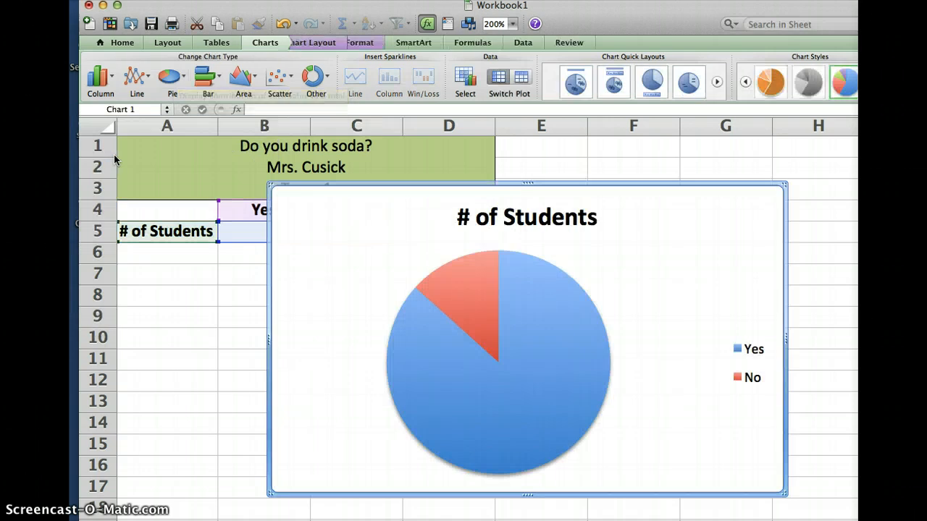
left_click_drag(751, 200, 592, 259)
Replace the pie chart's title with "Do you drink soda?".
left_click(434, 293)
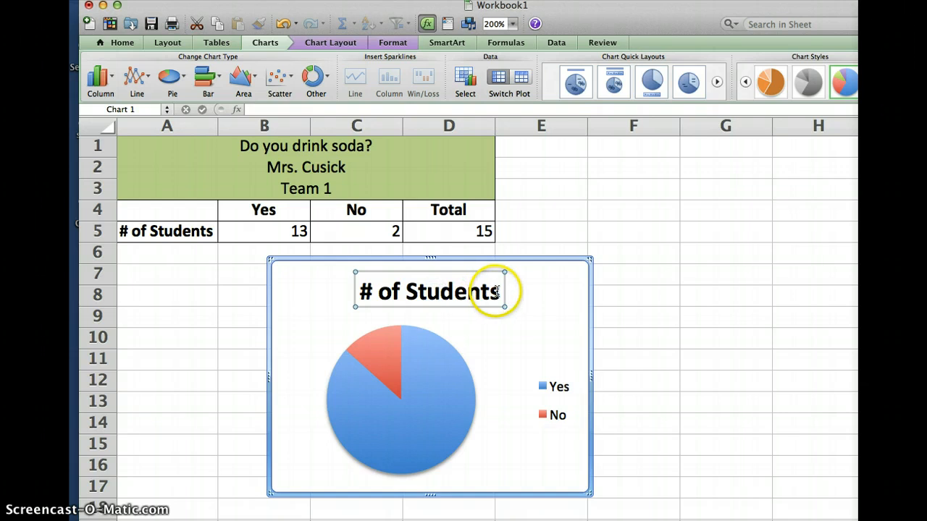
left_click_drag(496, 291, 386, 289)
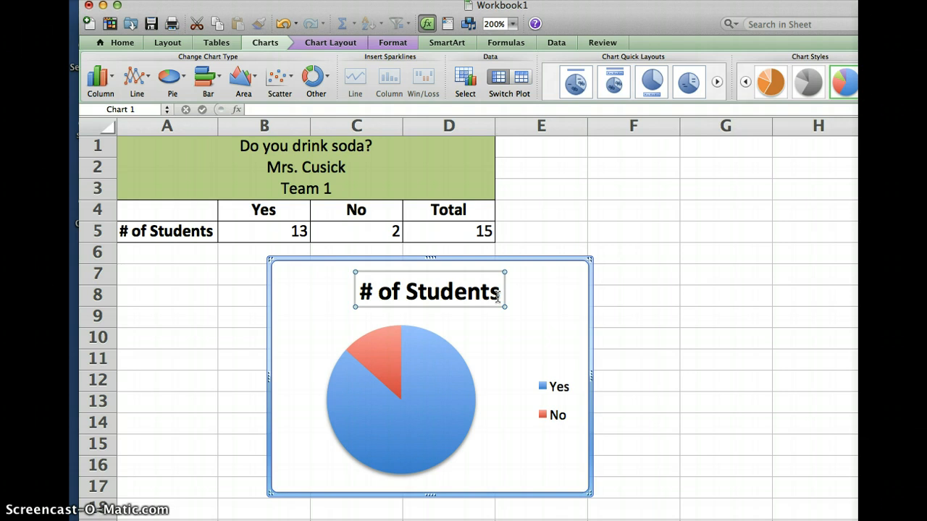
double_click(496, 297)
left_click(516, 327)
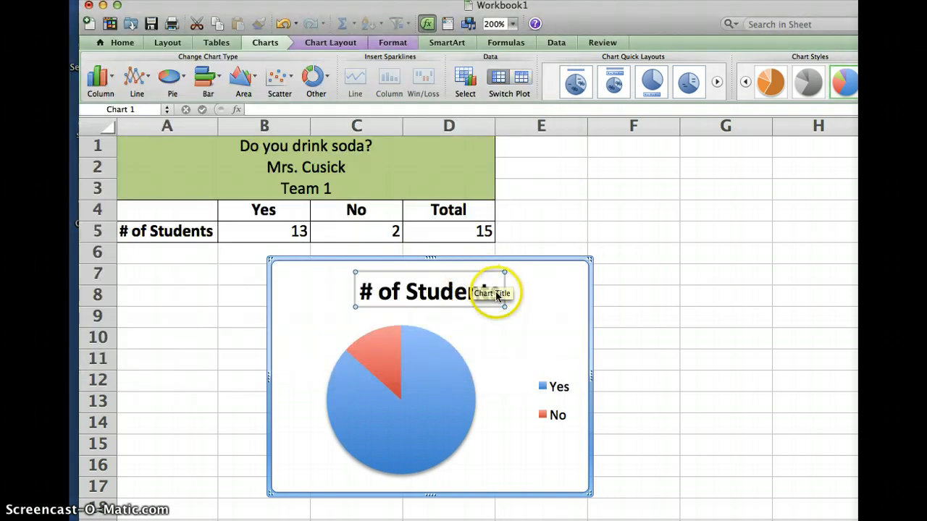
triple_click(475, 284)
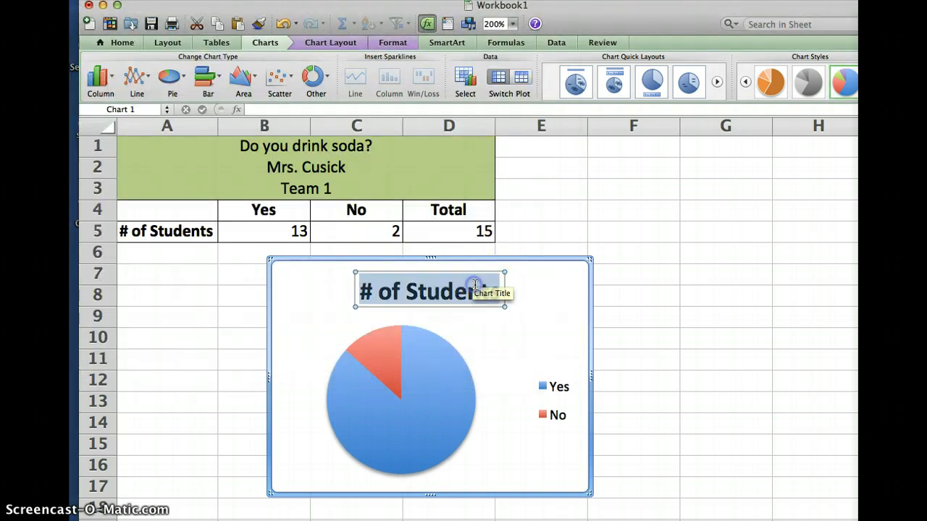
type("Do you D")
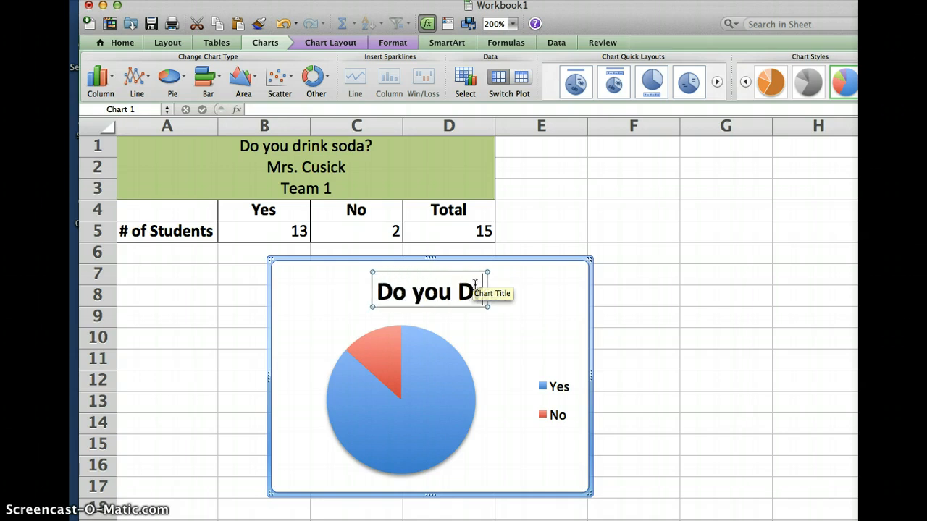
type("ri")
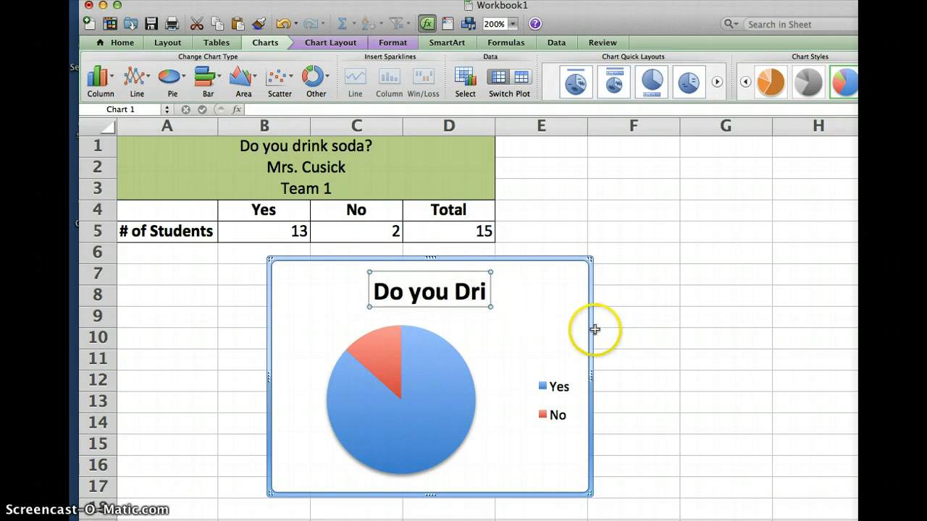
type("nk")
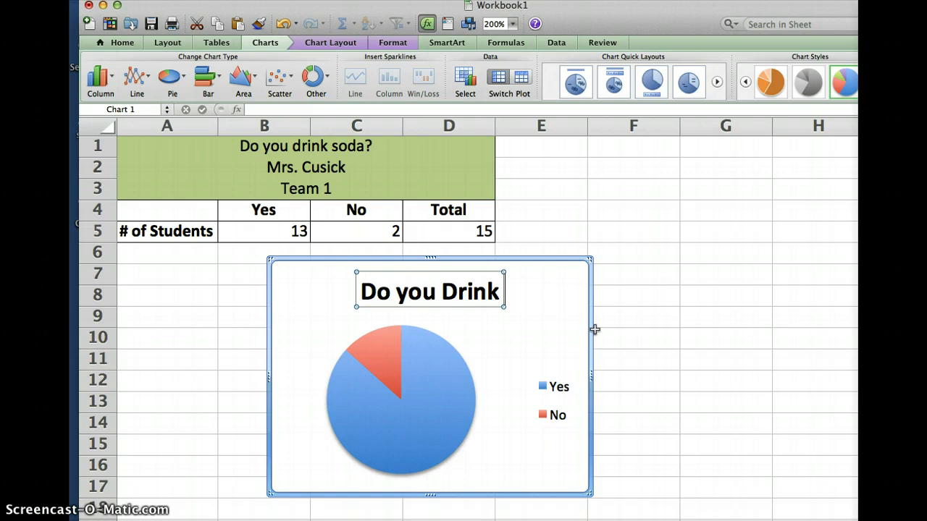
key("BackSpace")
key("BackSpace")
key("BackSpace")
key("BackSpace")
key("BackSpace")
type("drink")
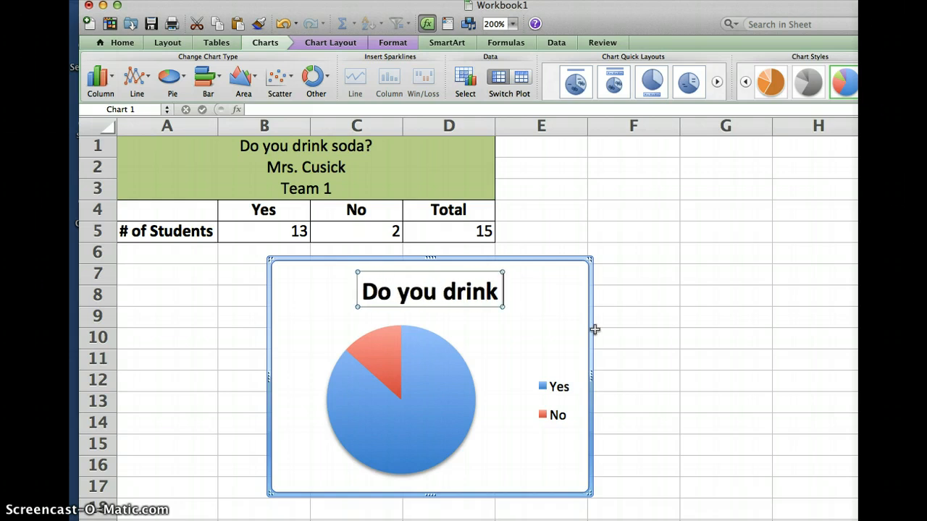
type(" soda?")
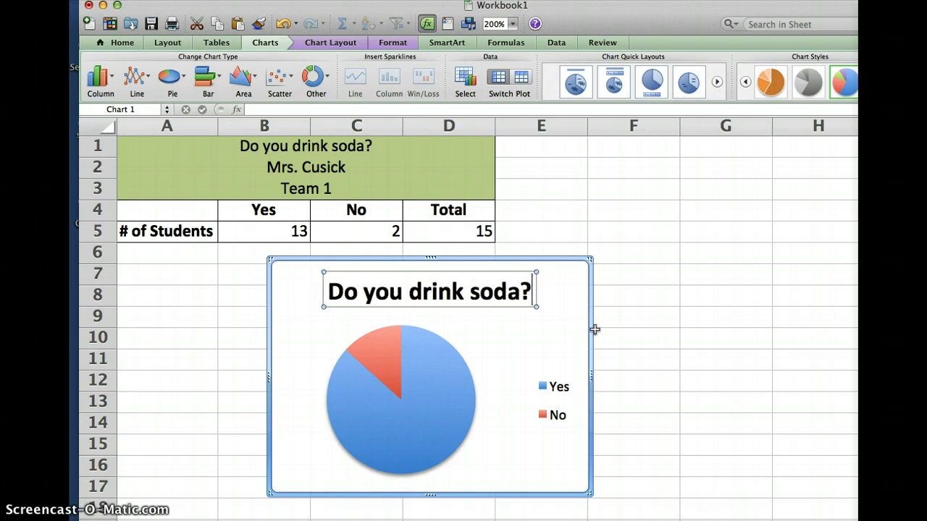
Reduce the chart title's font size to 12.
triple_click(444, 291)
left_click(122, 42)
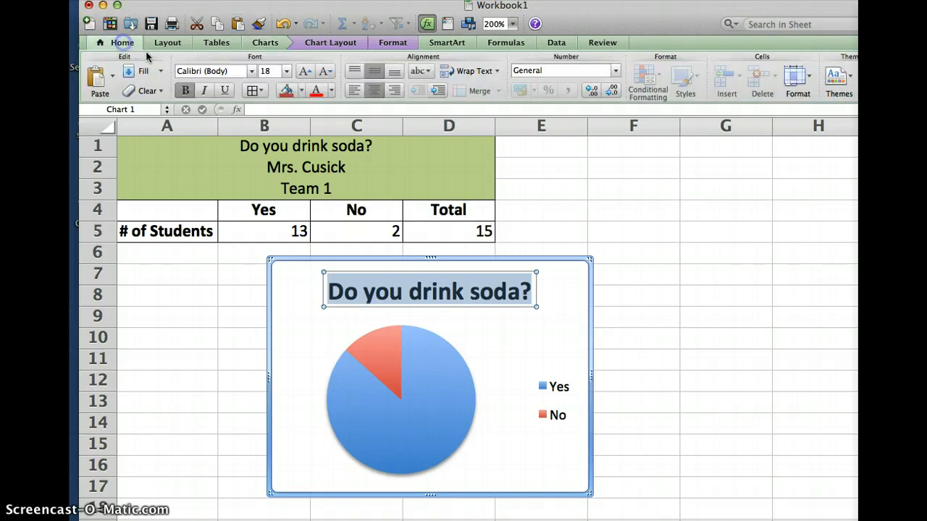
left_click(325, 71)
left_click(326, 71)
left_click(326, 71)
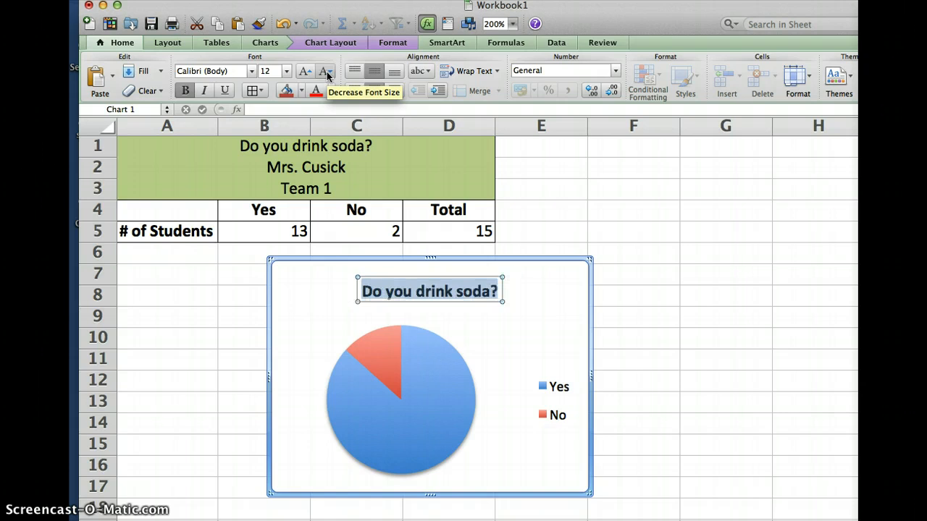
Add percentage data labels to the pie slices and move the legend closer to the pie.
left_click(449, 373)
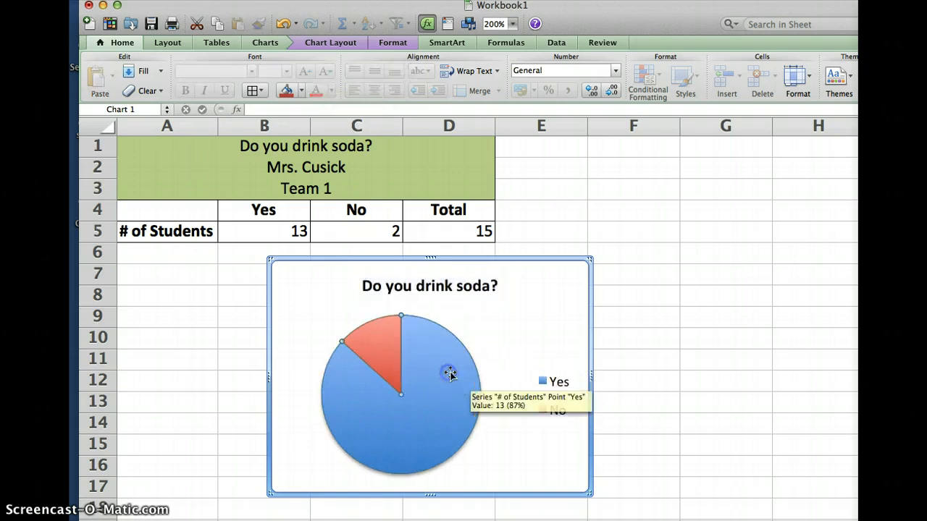
left_click(336, 44)
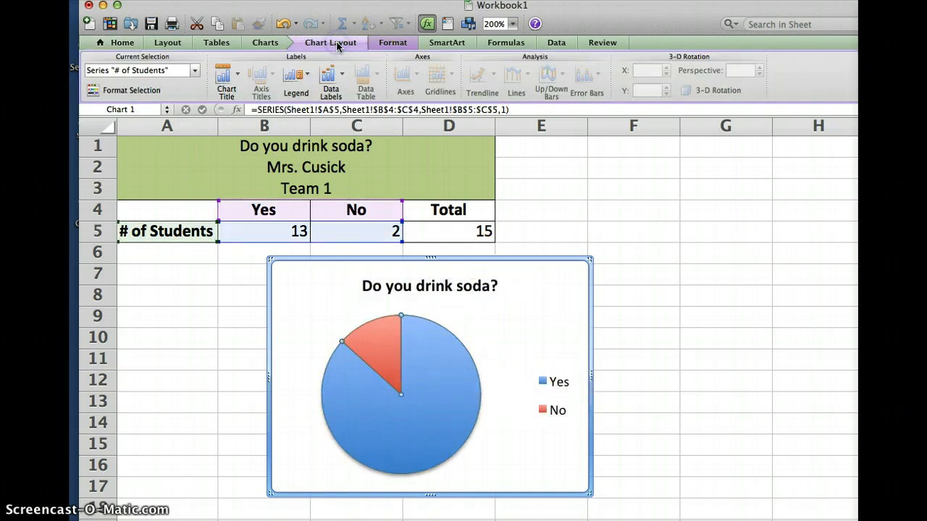
left_click(331, 84)
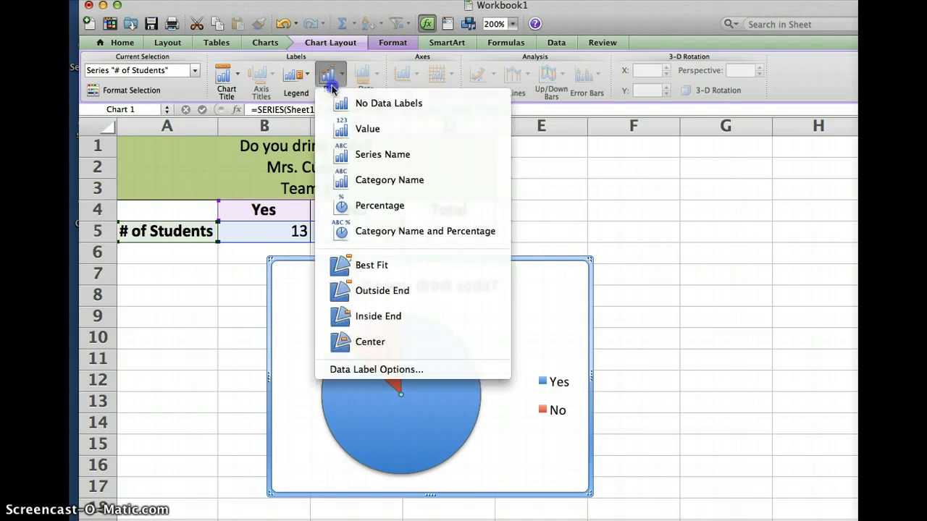
left_click(375, 206)
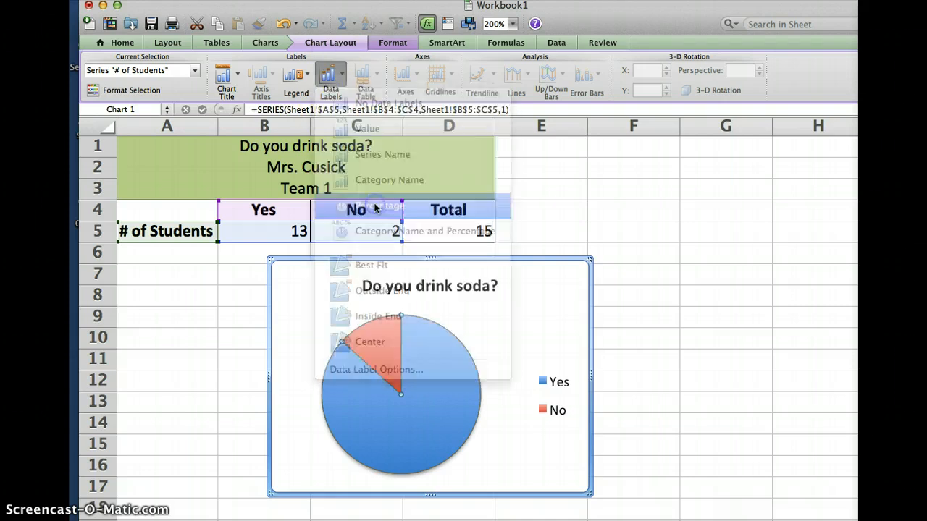
left_click(550, 380)
left_click_drag(543, 366, 508, 363)
Fill only the Yes slice of the pie with light green.
left_click(414, 338)
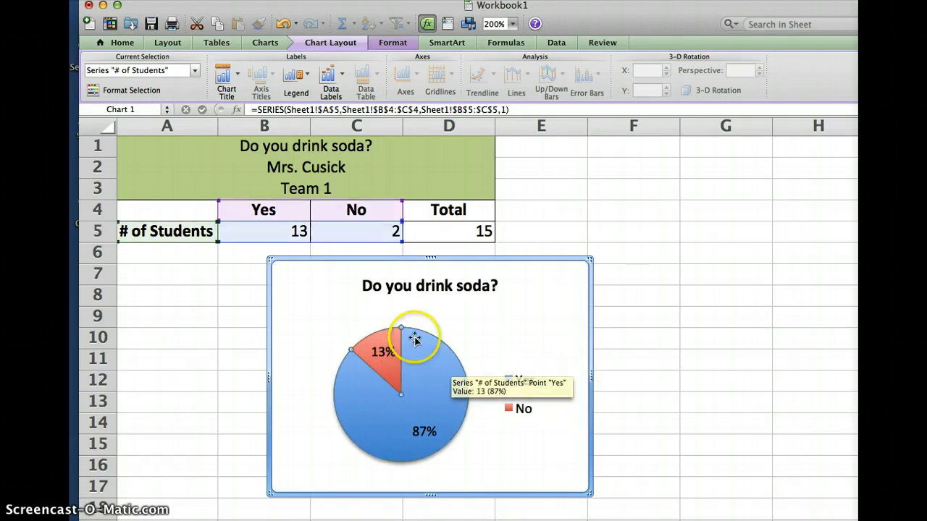
mouse_move(415, 333)
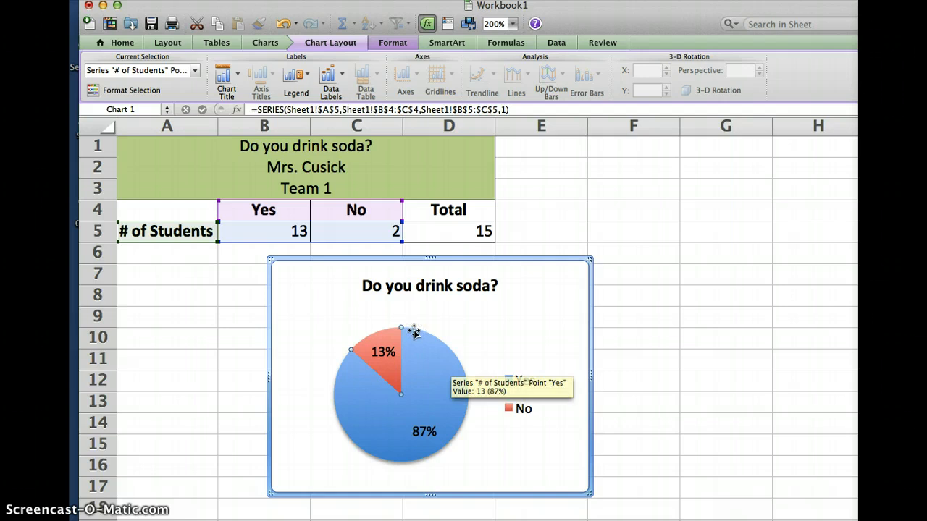
left_click(392, 42)
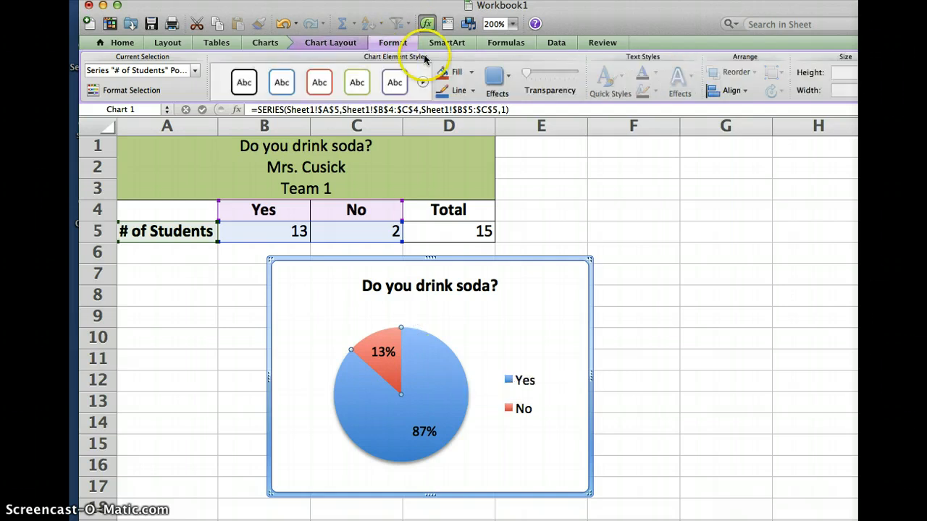
left_click(472, 73)
left_click(500, 174)
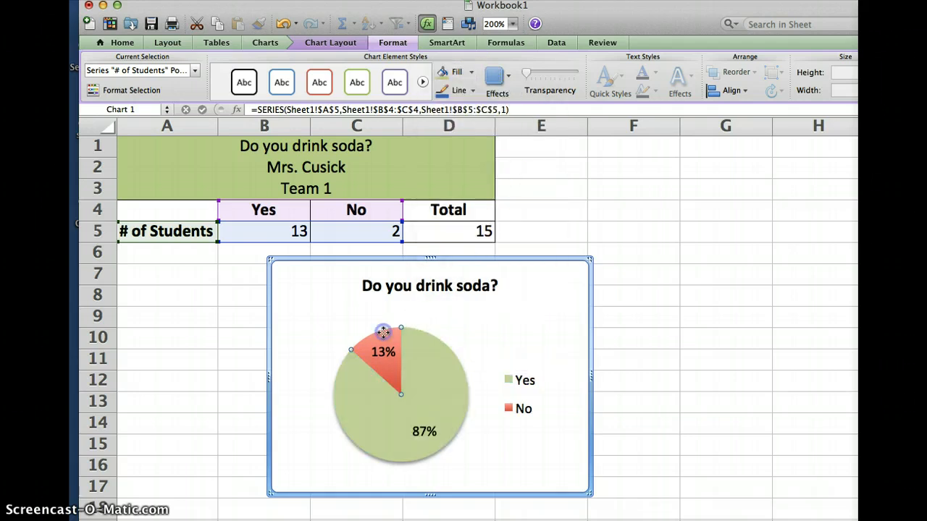
Fill the No slice of the pie with dark green, and replace that fill with light purple.
left_click(471, 73)
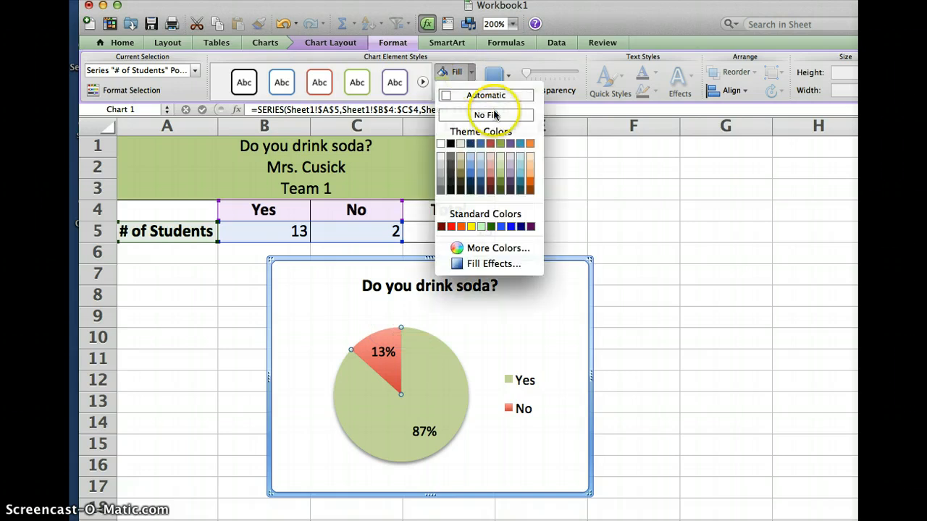
left_click(499, 190)
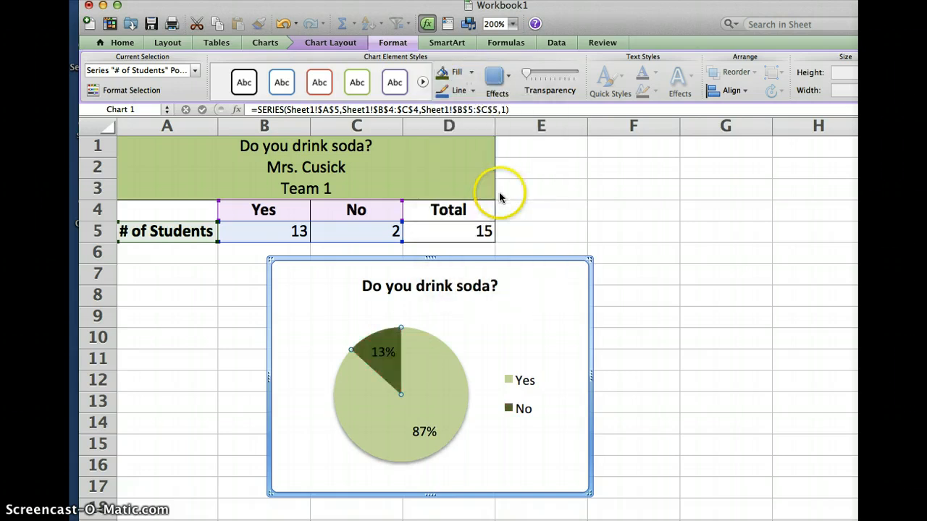
left_click(471, 74)
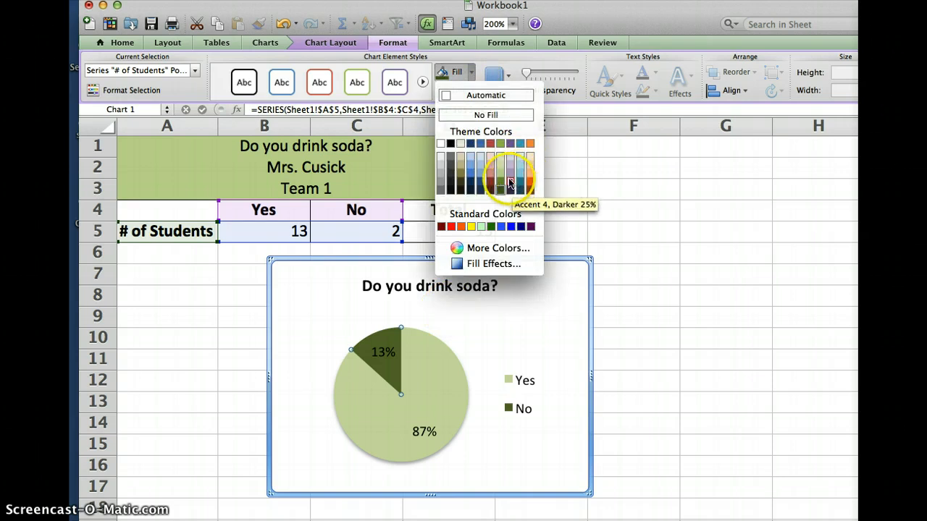
left_click(511, 179)
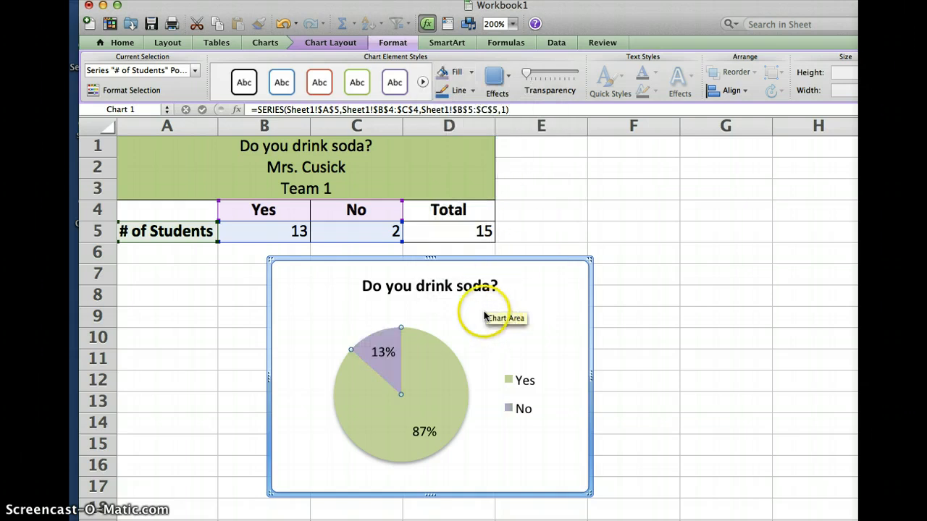
Shrink the pie's plot area slightly, shift it toward the legend, and move the legend up beside it.
left_click(434, 312)
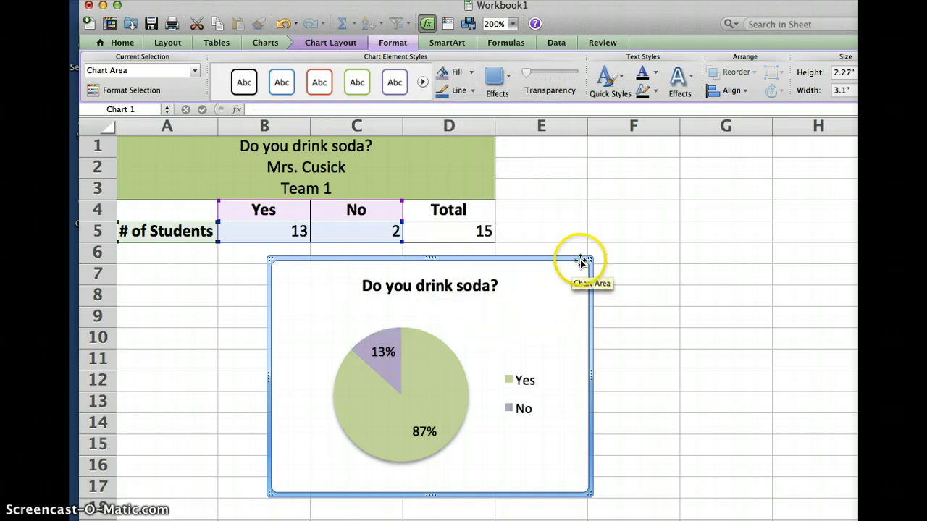
left_click(424, 326)
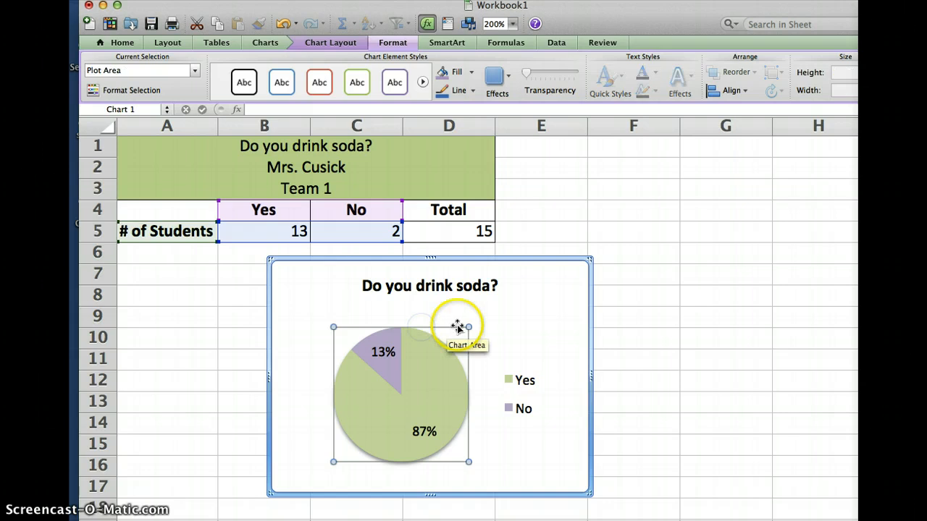
mouse_move(467, 326)
left_mouse_down()
mouse_move(439, 340)
mouse_move(451, 323)
left_mouse_up()
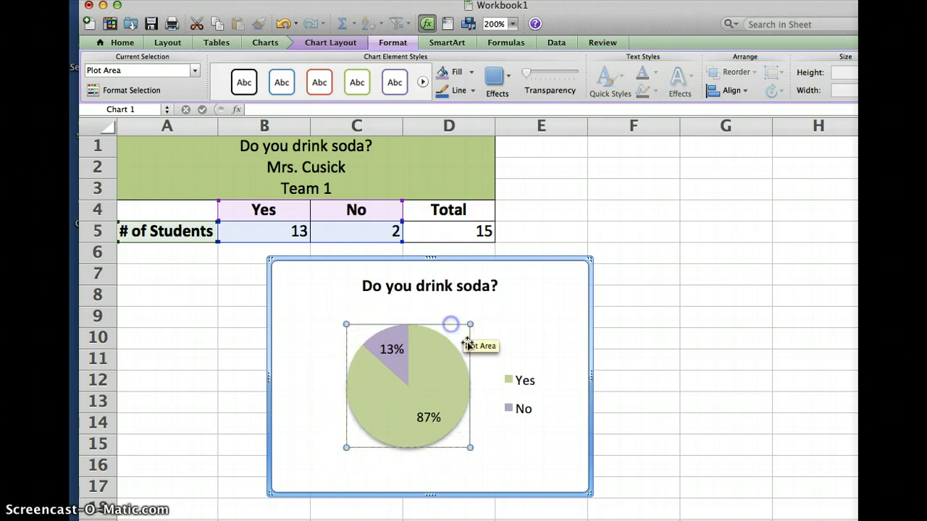
left_click(511, 368)
left_click_drag(512, 369, 510, 360)
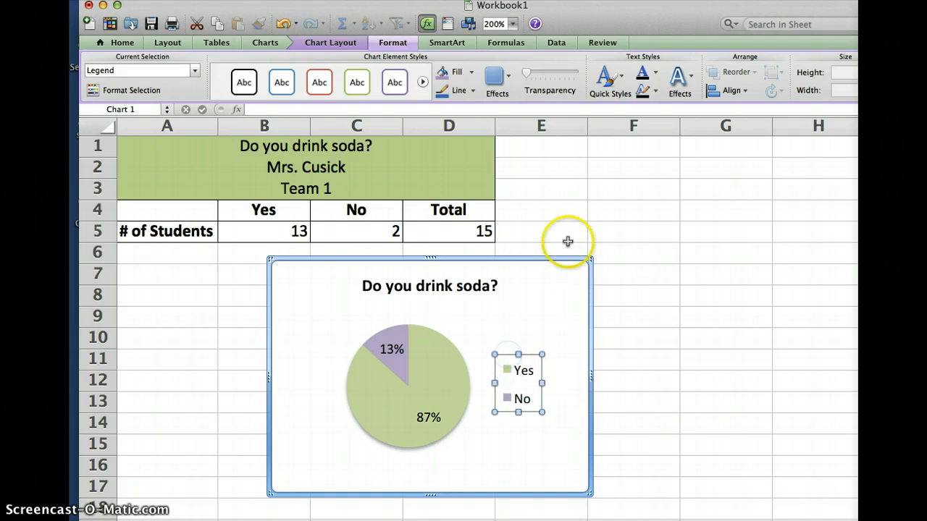